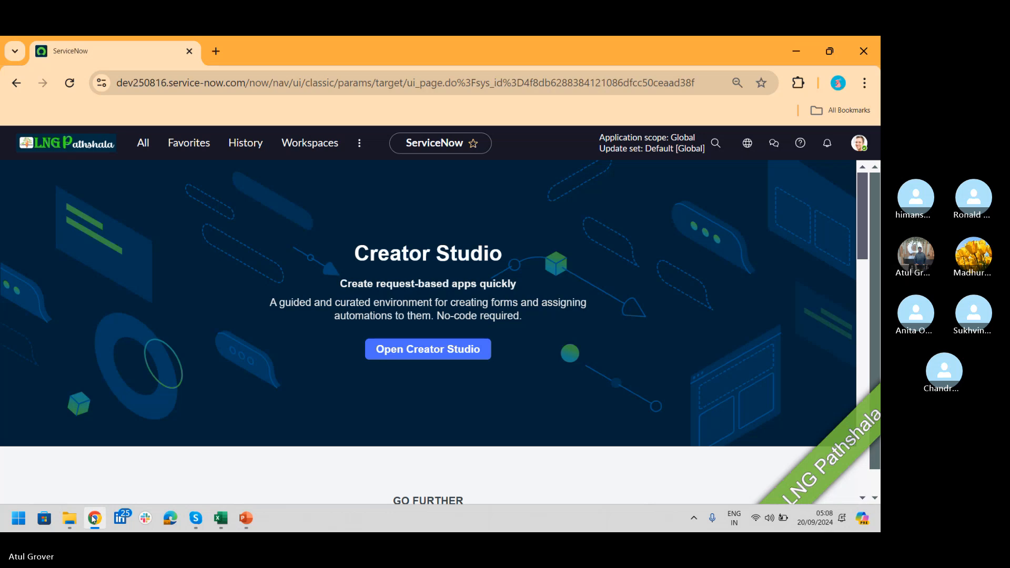
# Step: Find "plugins" in the full application navigator and open the Plugins module under System Definition
pyautogui.click(149, 150)
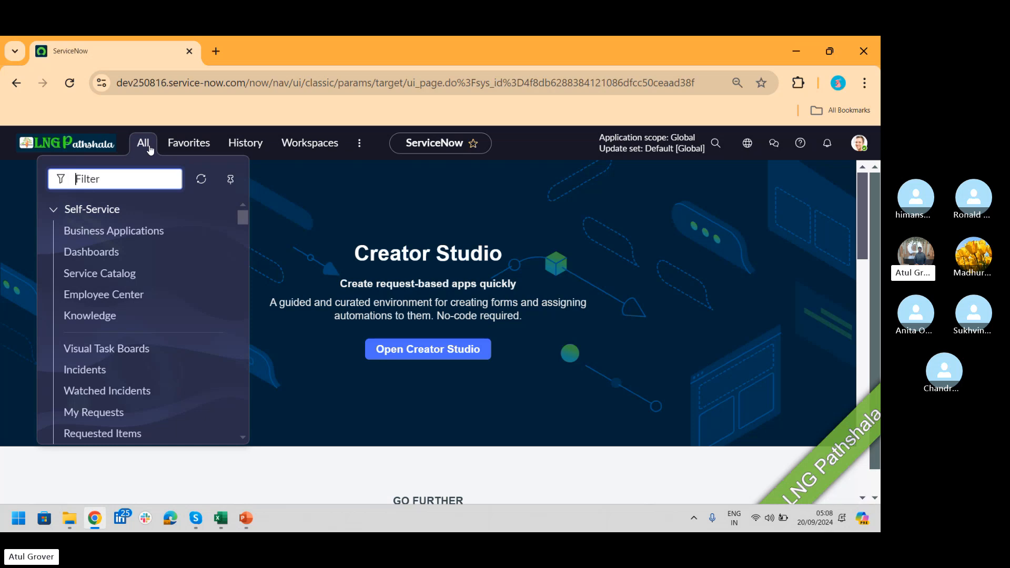
pyautogui.write('plugins')
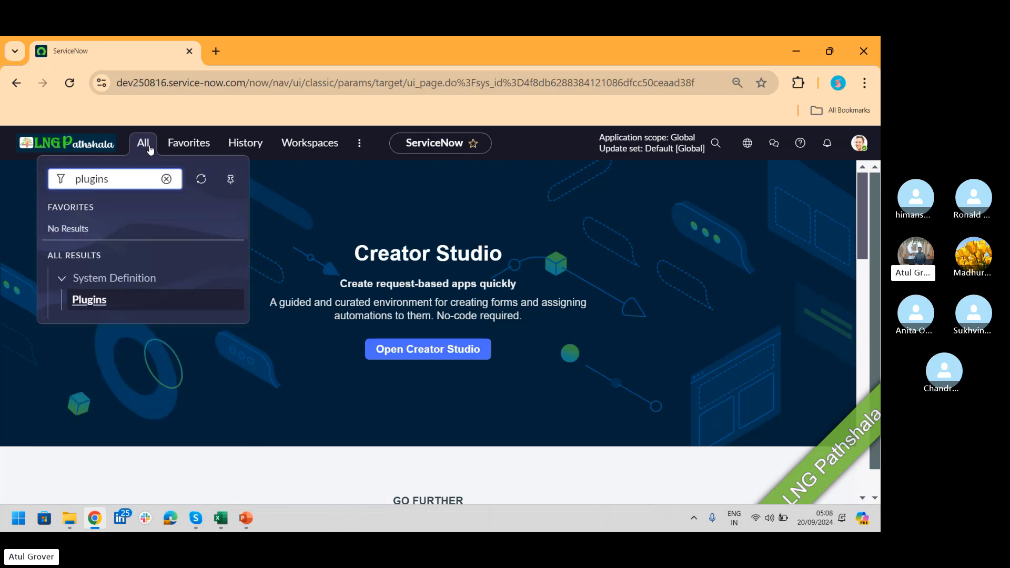
pyautogui.click(88, 300)
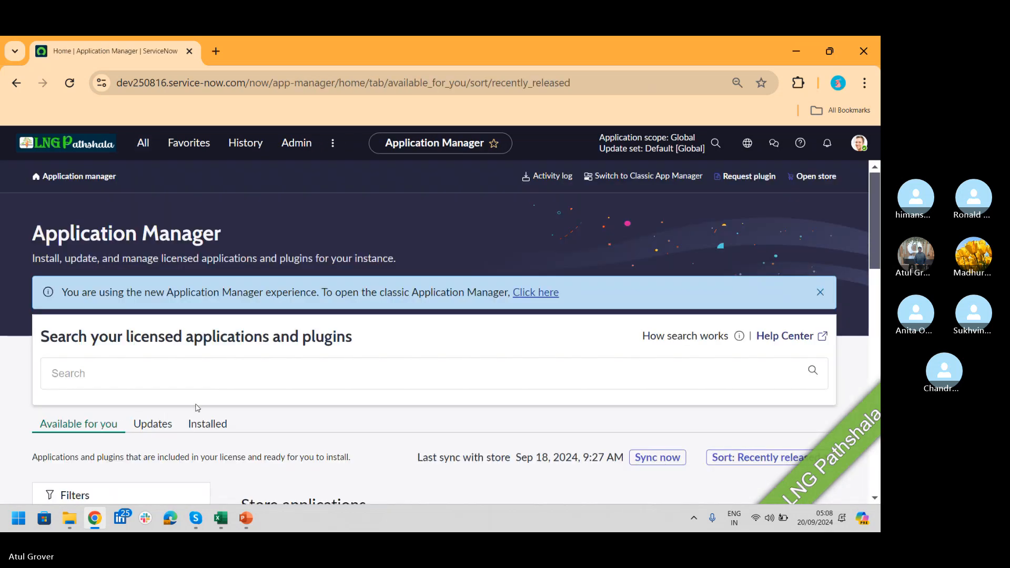
# Step: Search the licensed applications for "customer Service Management" and open the Customer Service Management product among the Servicenow products
pyautogui.click(165, 383)
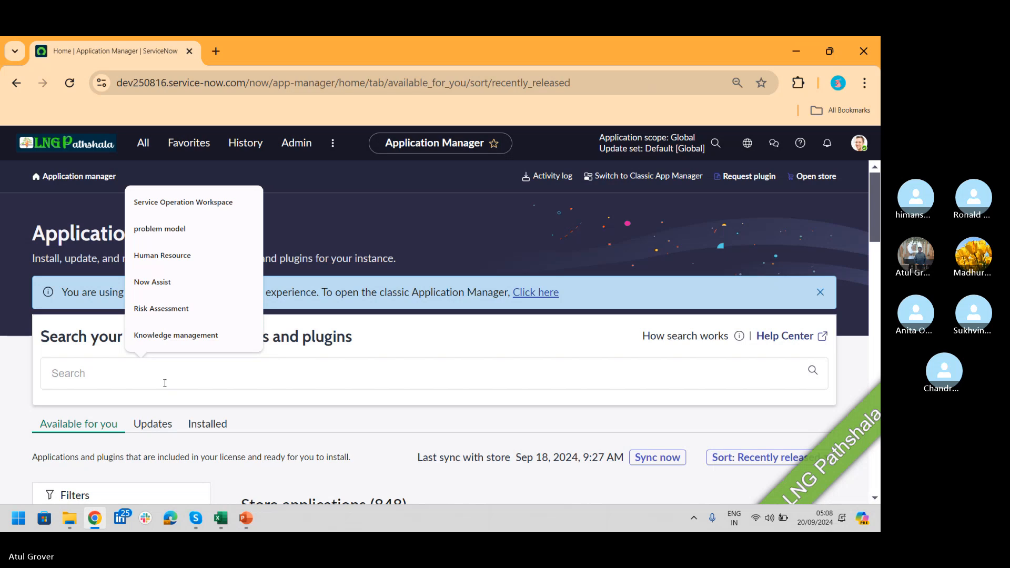
pyautogui.write('Cus')
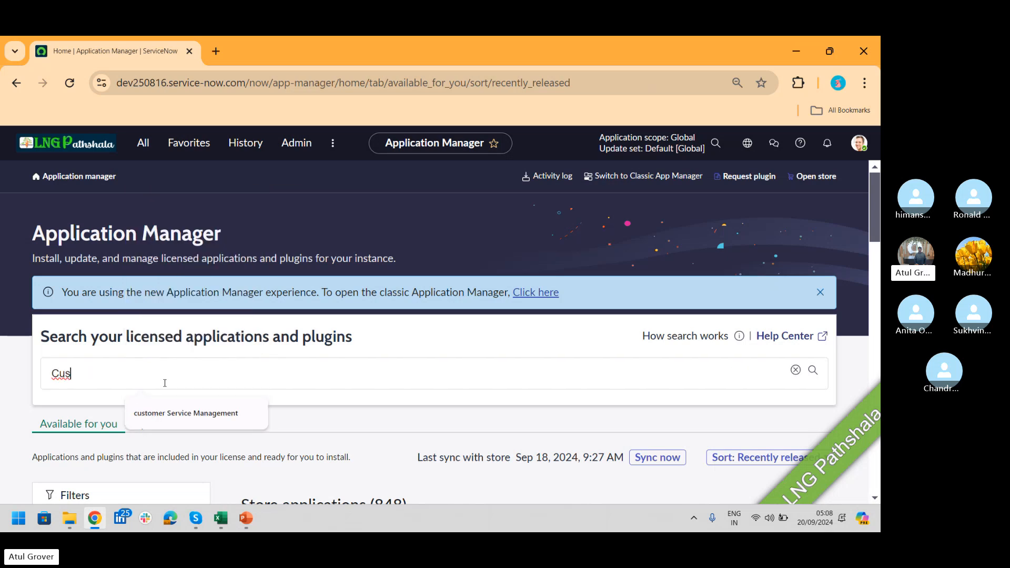
pyautogui.click(174, 413)
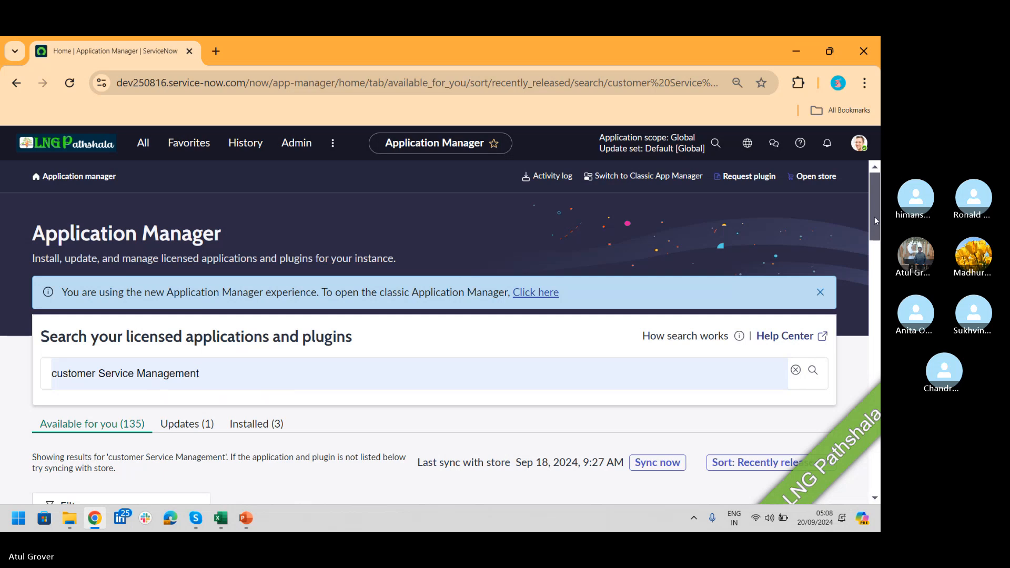
pyautogui.moveTo(873, 210); pyautogui.dragTo(858, 449)
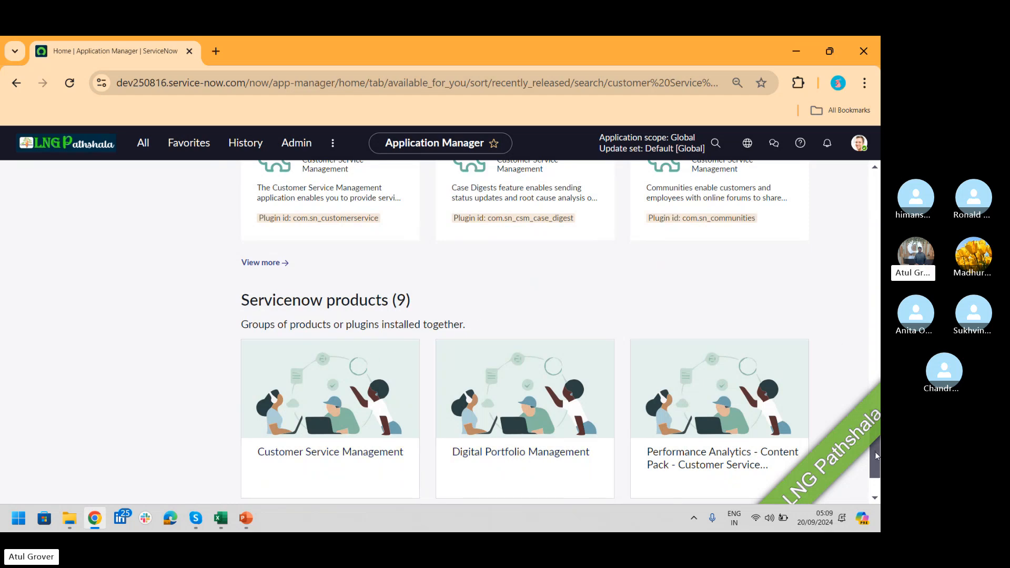
pyautogui.moveTo(877, 451); pyautogui.dragTo(880, 472)
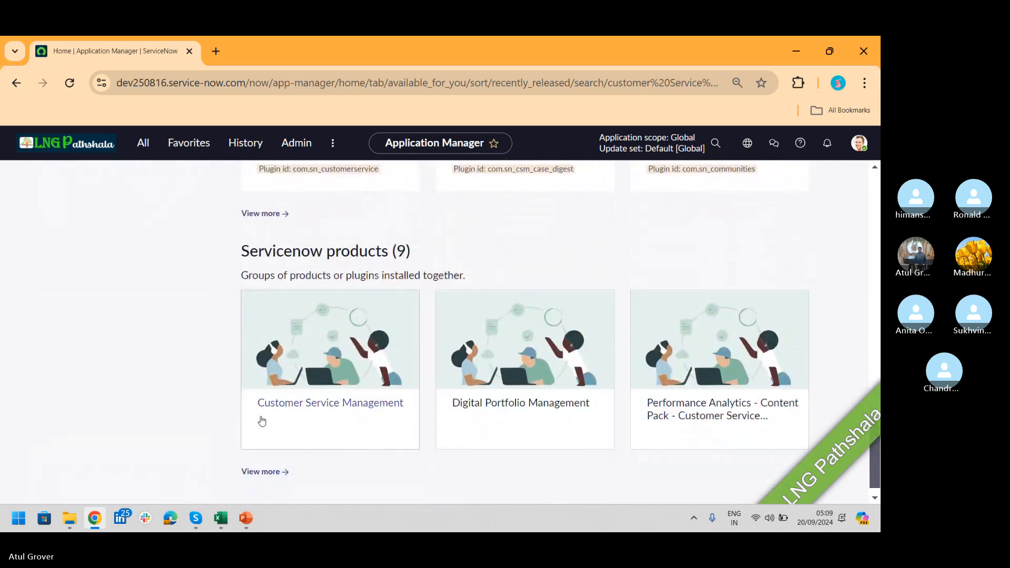
pyautogui.click(327, 404)
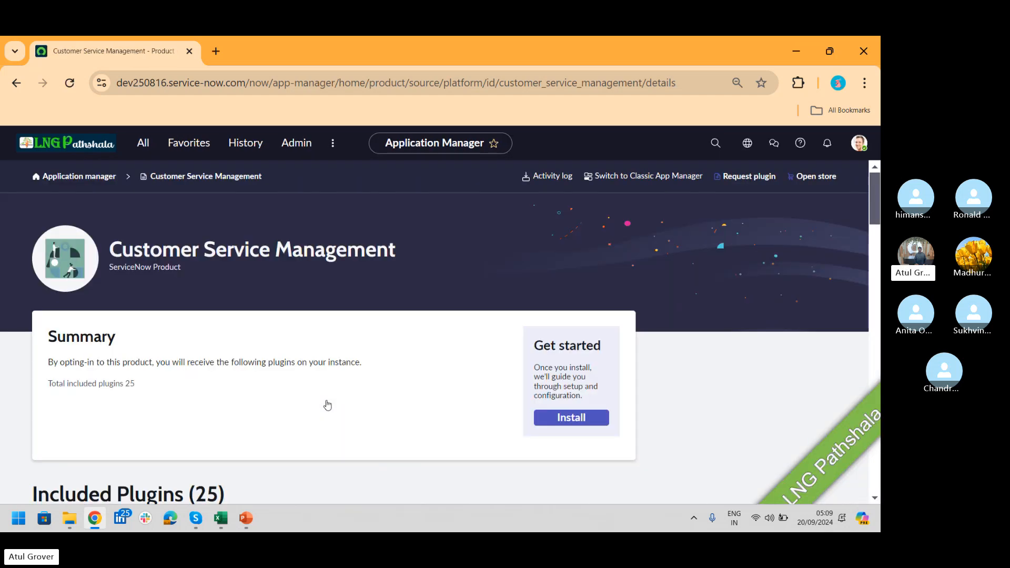
# Step: Examine the list of plugins included in the Customer Service Management product, glancing at the CSM and ITSM slide in PowerPoint
pyautogui.doubleClick(130, 383)
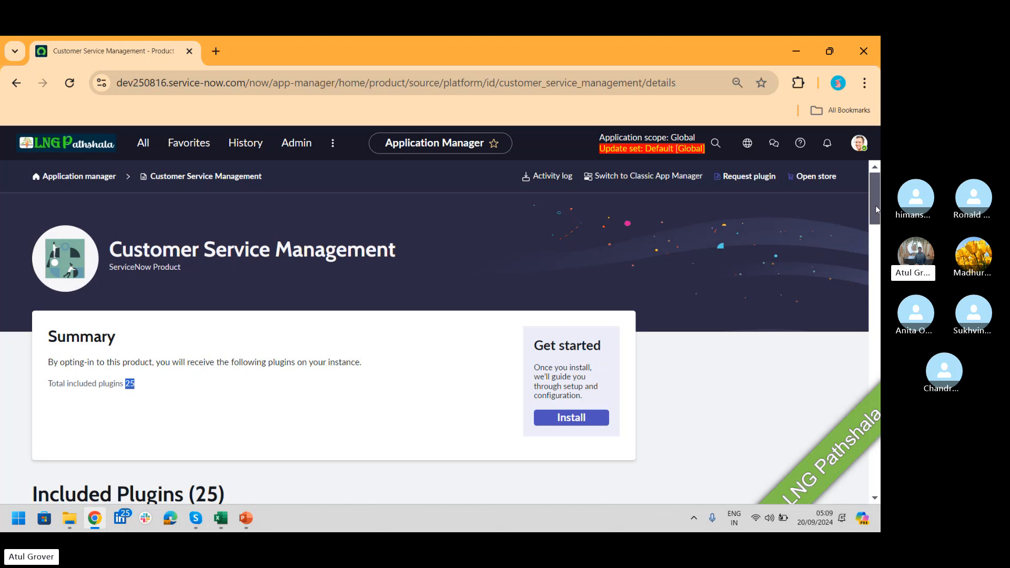
pyautogui.moveTo(875, 205); pyautogui.dragTo(875, 256)
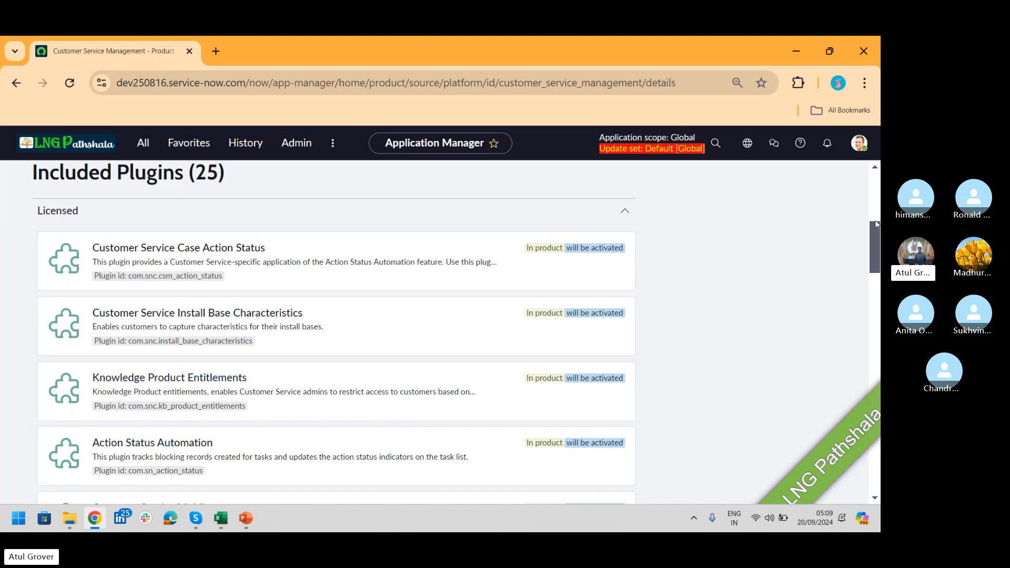
pyautogui.moveTo(877, 224); pyautogui.dragTo(872, 315)
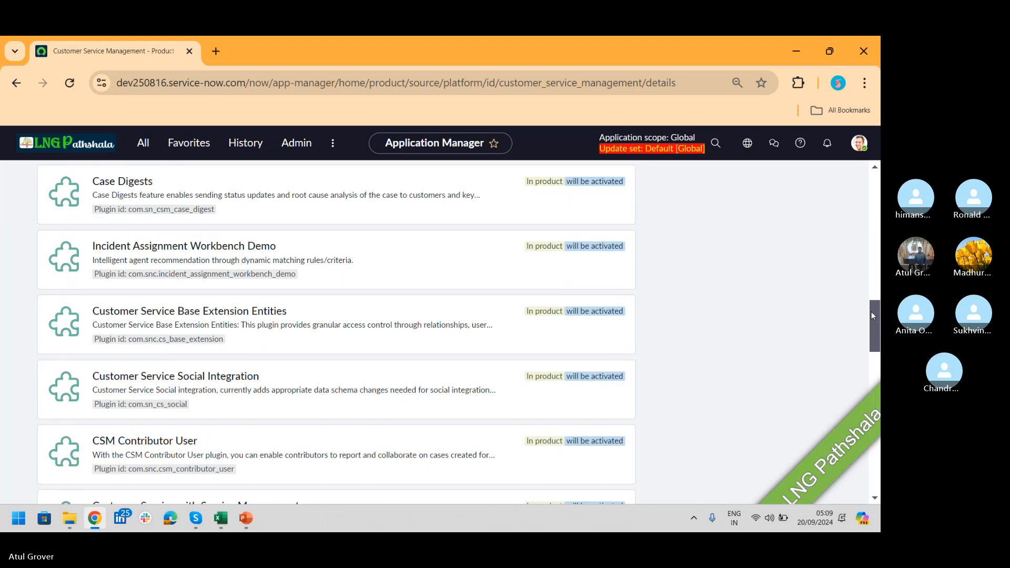
pyautogui.hotkey('alt', 'Tab')
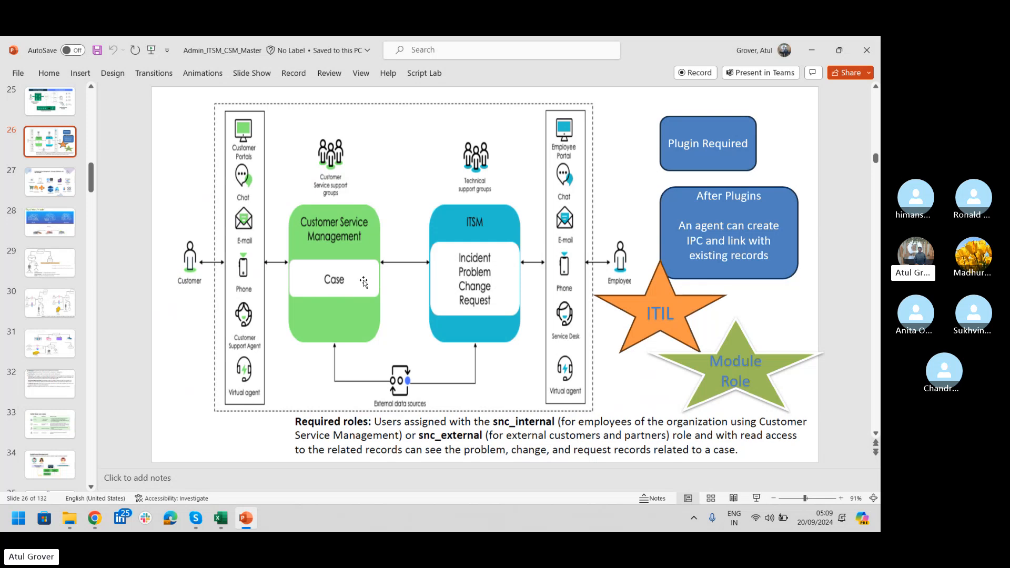
pyautogui.hotkey('alt', 'Tab')
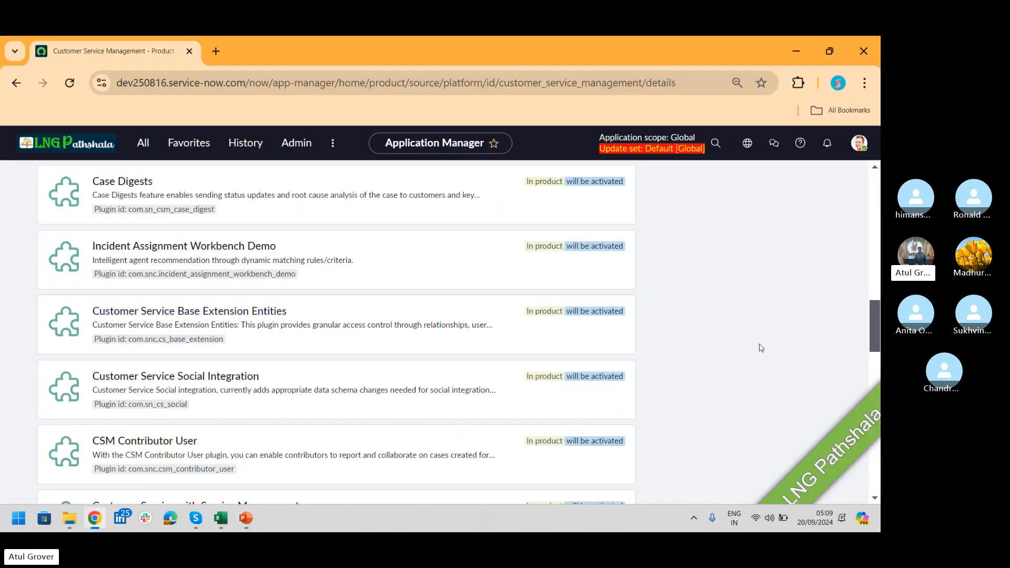
pyautogui.moveTo(877, 316); pyautogui.dragTo(866, 393)
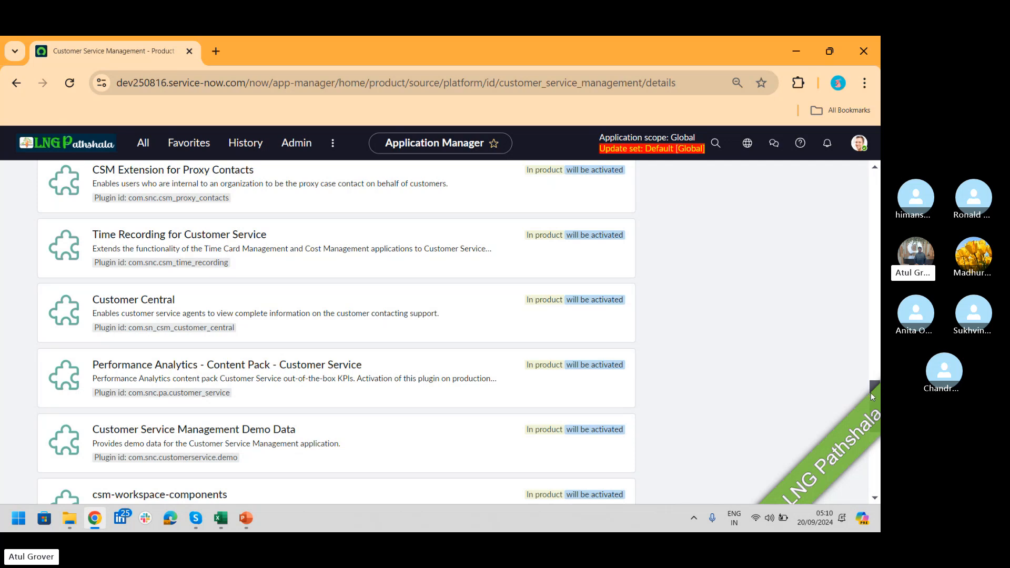
pyautogui.moveTo(874, 393); pyautogui.dragTo(874, 186)
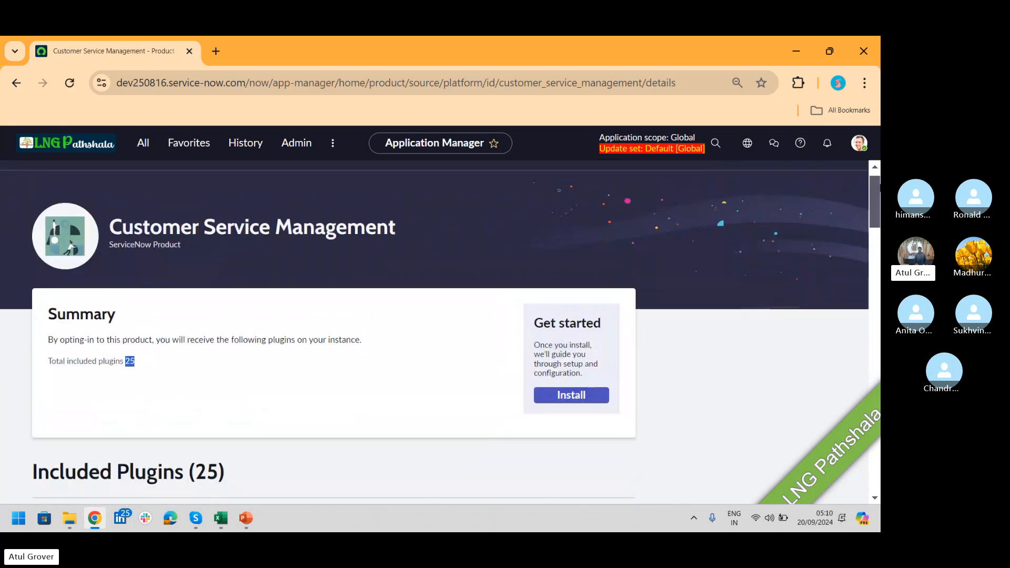
# Step: Start installing the Customer Service Management product, review the preselected plugins and enable Load demo data
pyautogui.click(571, 398)
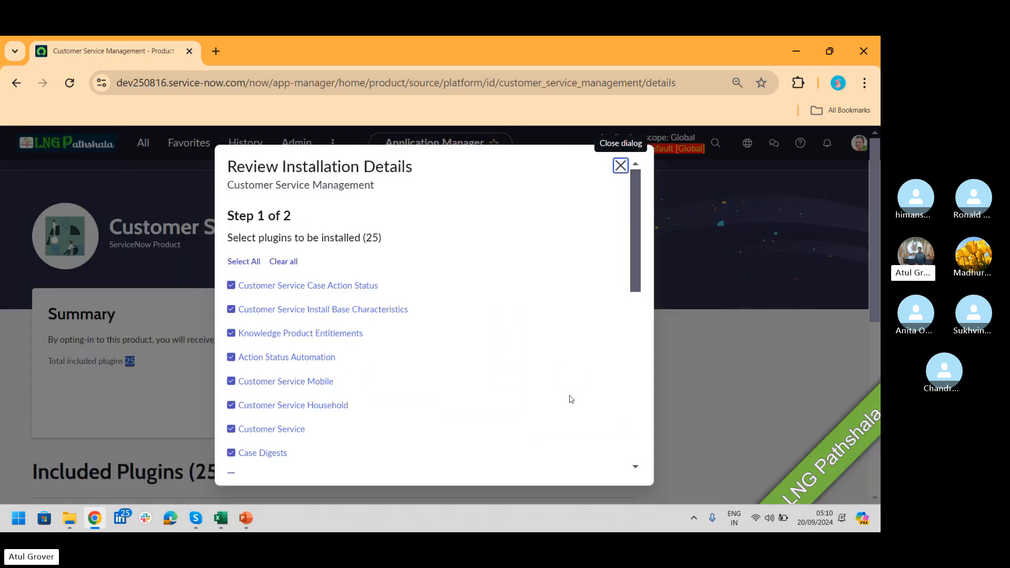
pyautogui.click(637, 212)
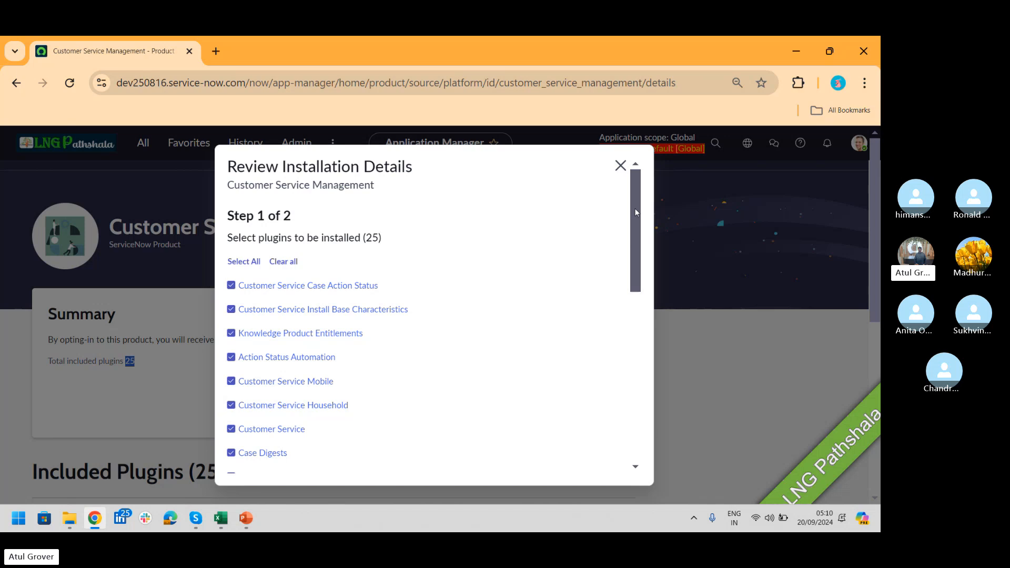
pyautogui.moveTo(636, 213); pyautogui.dragTo(615, 400)
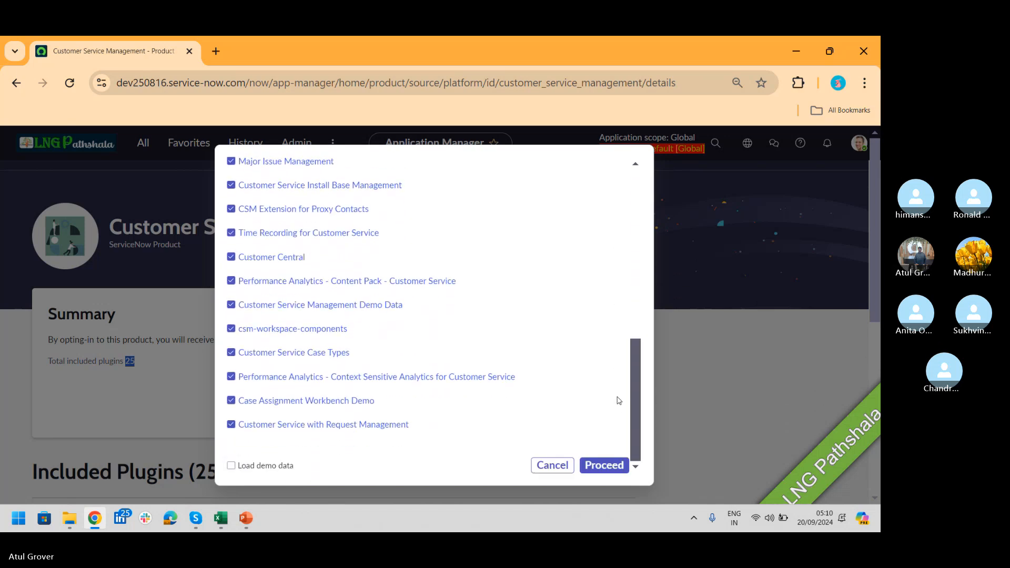
pyautogui.click(232, 466)
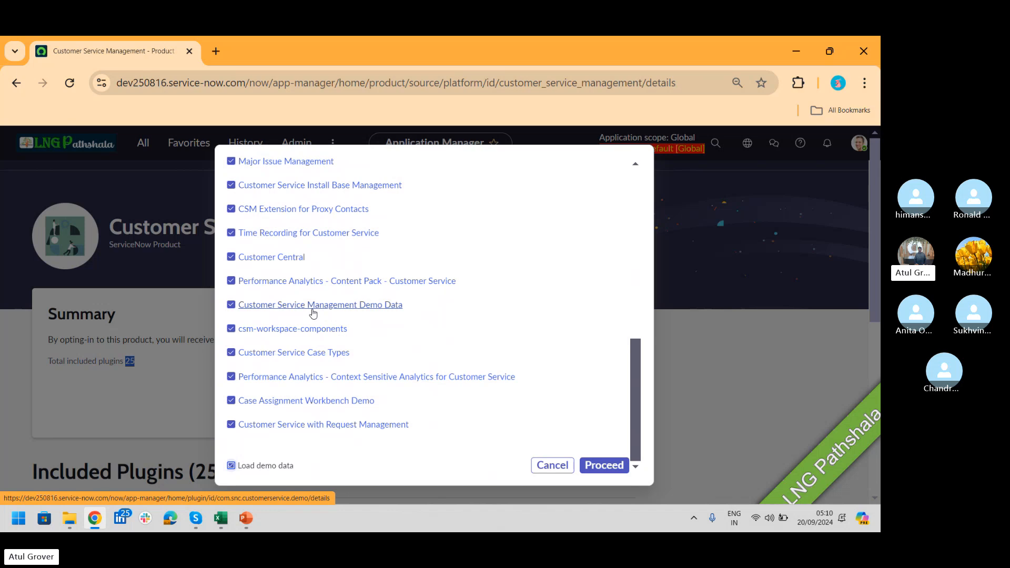
# Step: Keep all 25 plugins selected, including Customer Service Management Demo Data, and install them with the Install now option
pyautogui.click(231, 307)
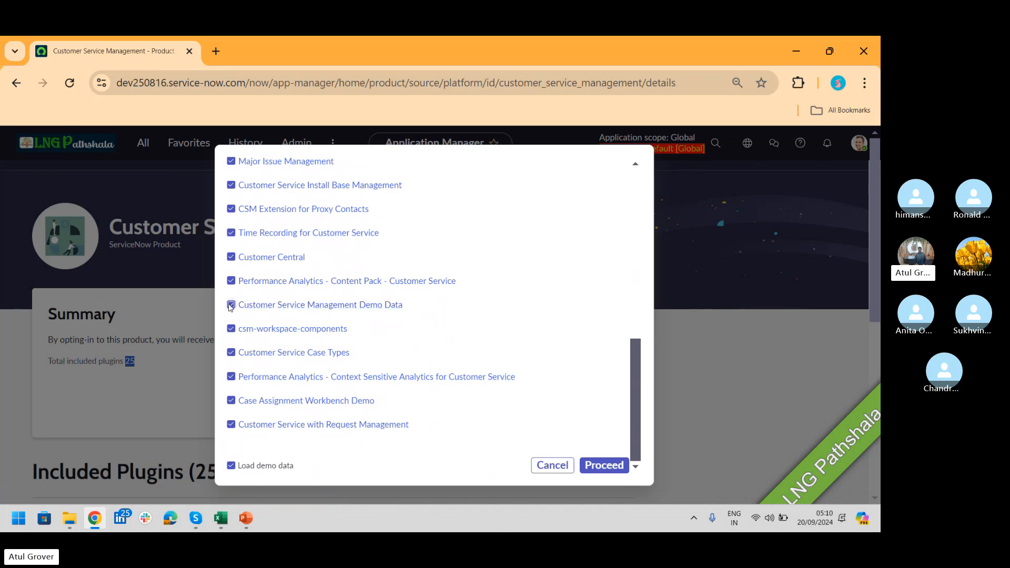
pyautogui.click(230, 305)
pyautogui.click(231, 425)
pyautogui.click(232, 305)
pyautogui.click(594, 465)
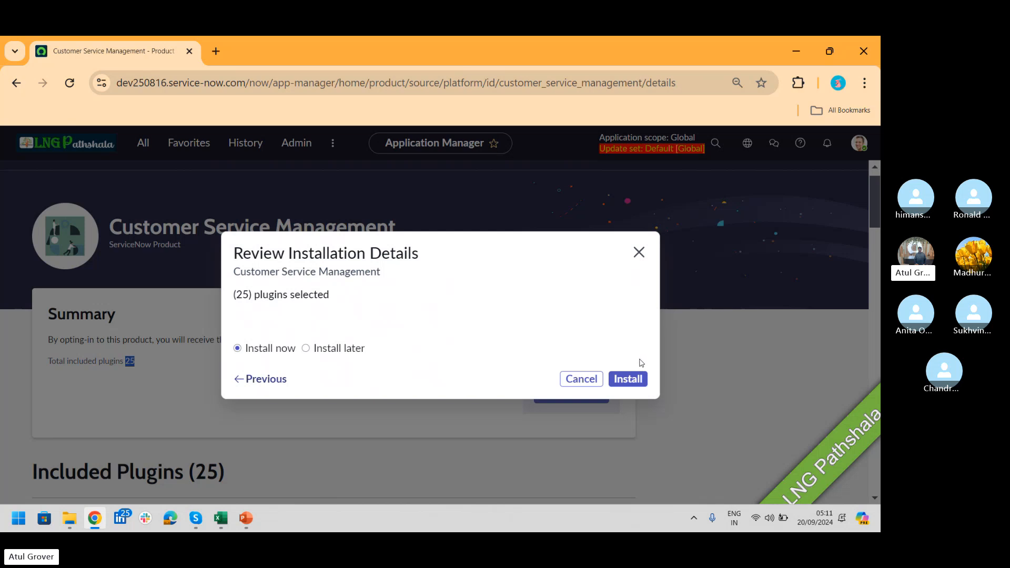
pyautogui.click(629, 380)
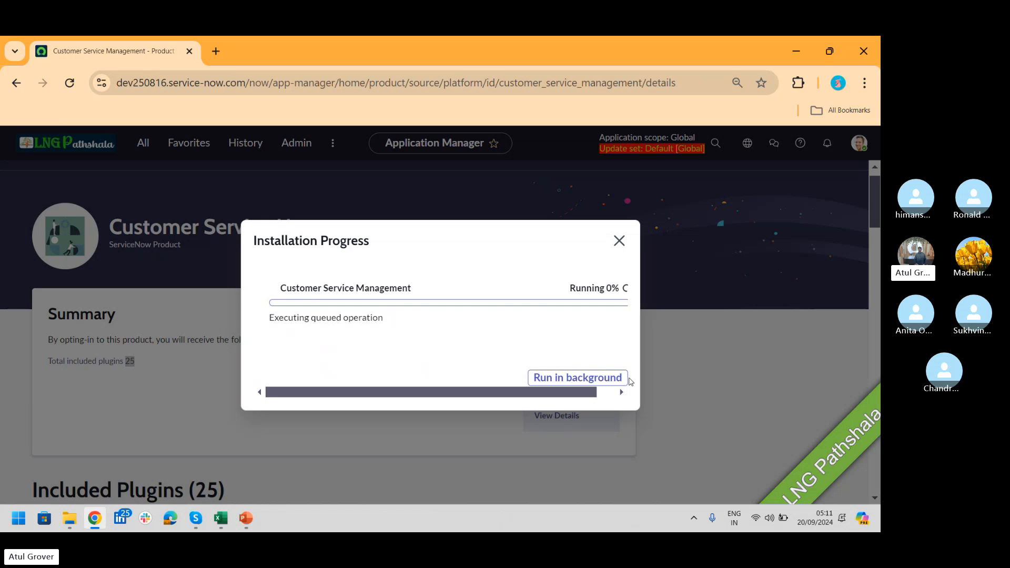
# Step: Switch to Excel to view the CSM_Agenda sheet, and check the Skype call window
pyautogui.hotkey('alt', 'Tab')
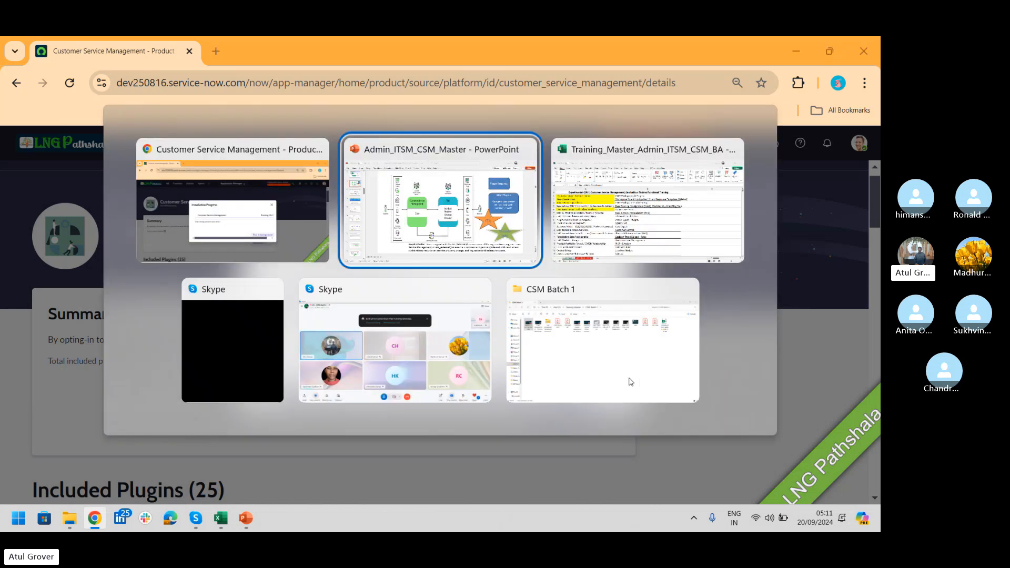
pyautogui.hotkey('alt', 'Tab')
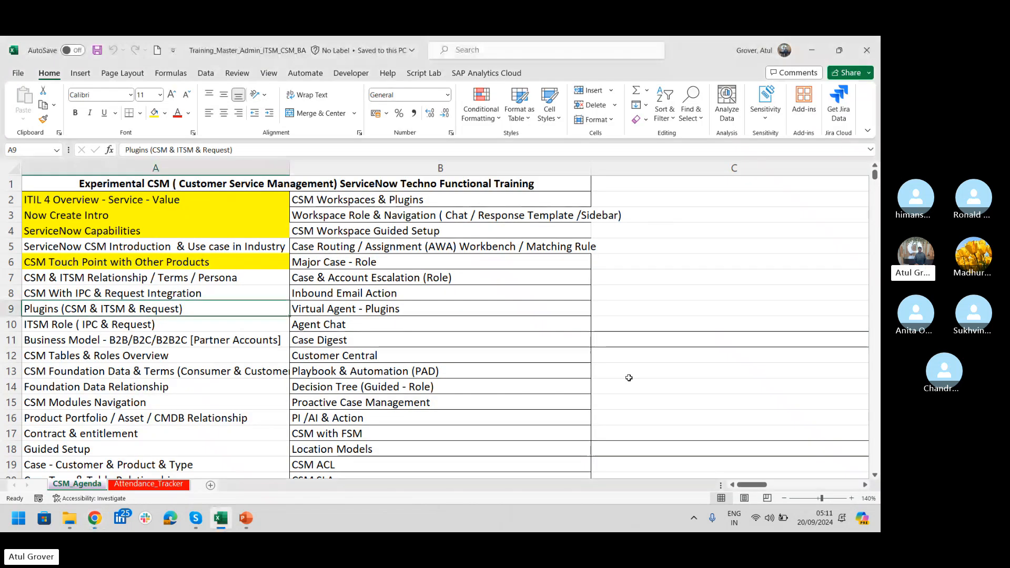
pyautogui.hotkey('alt', 'Tab')
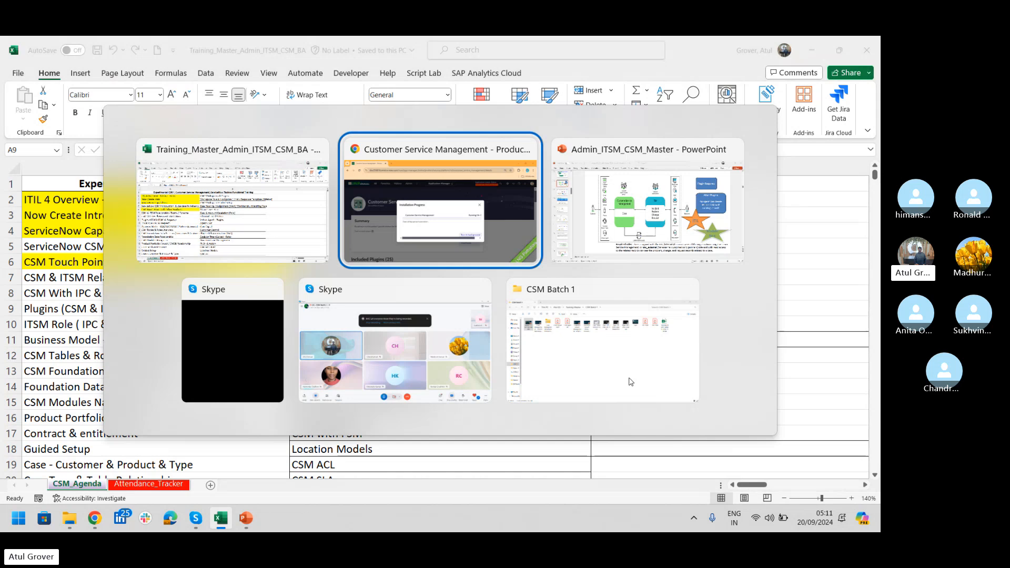
pyautogui.hotkey('alt', 'Tab')
pyautogui.hotkey('alt', 'Tab')
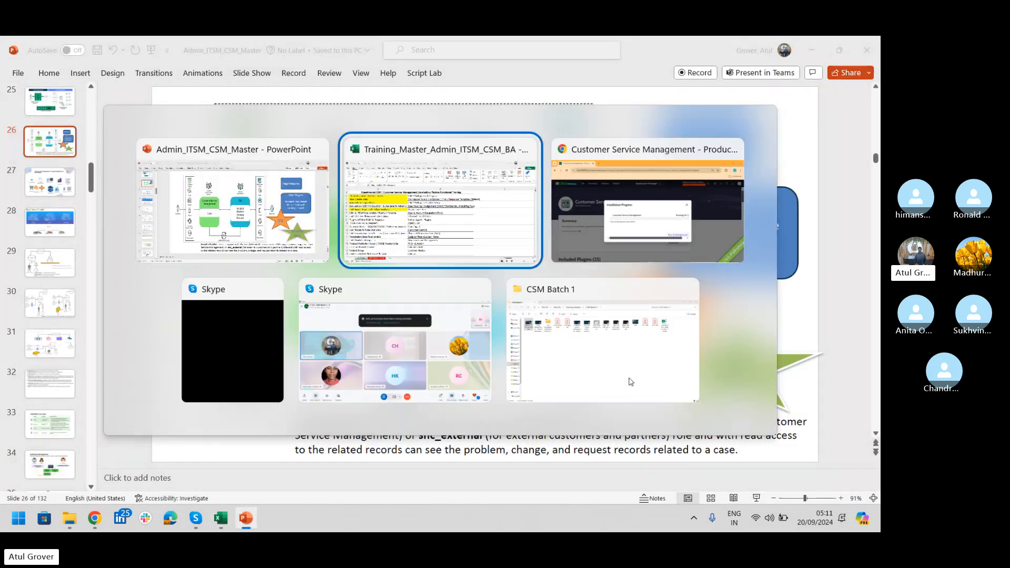
pyautogui.press('Down')
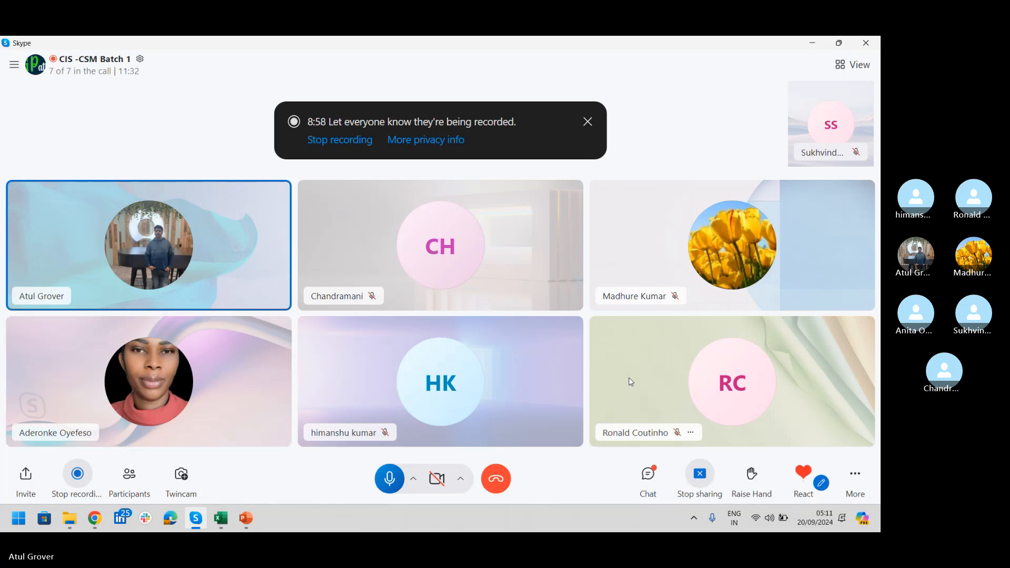
pyautogui.press('XF86AudioRaiseVolume')
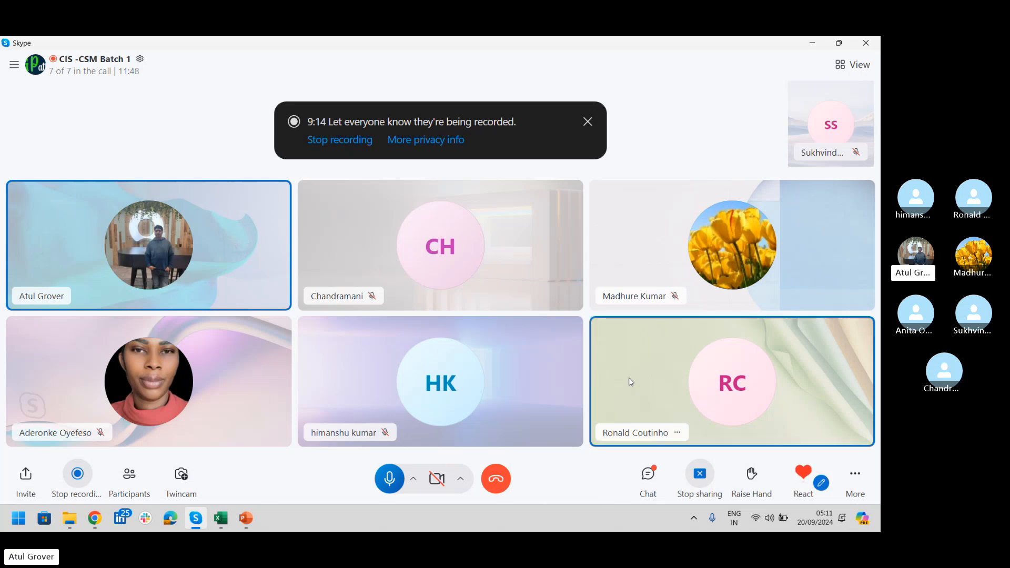
# Step: Switch to the Admin_ITSM_CSM_Master presentation in PowerPoint and show the slide on Customer Service Management concepts, definitions and key principles
pyautogui.hotkey('alt', 'Tab')
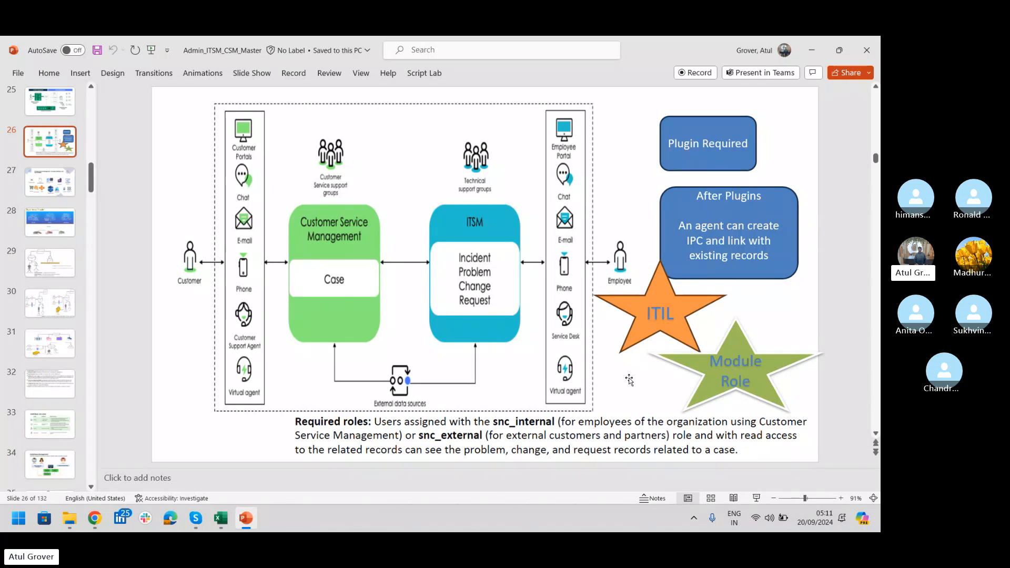
pyautogui.scroll(-1, 629, 380)
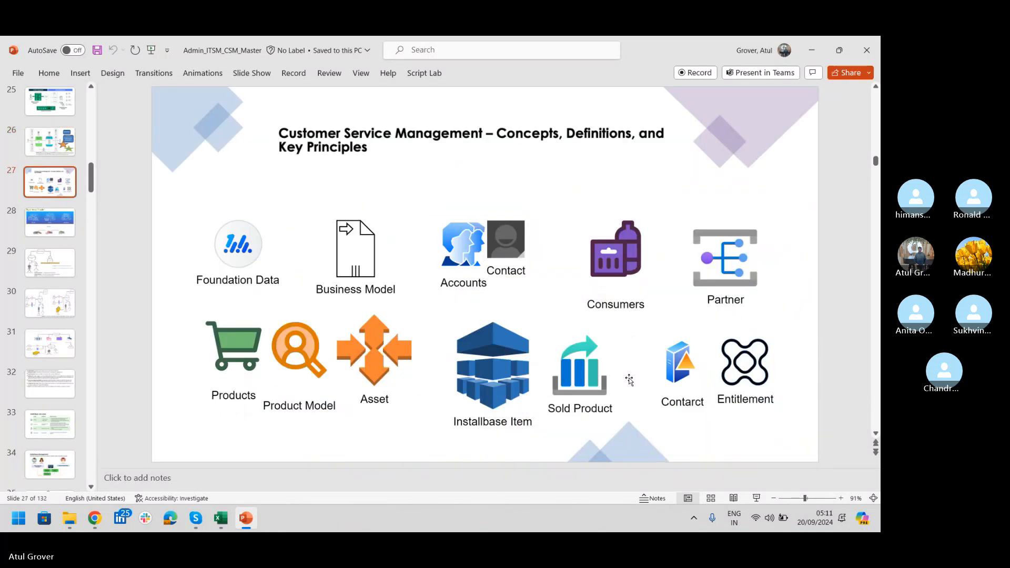